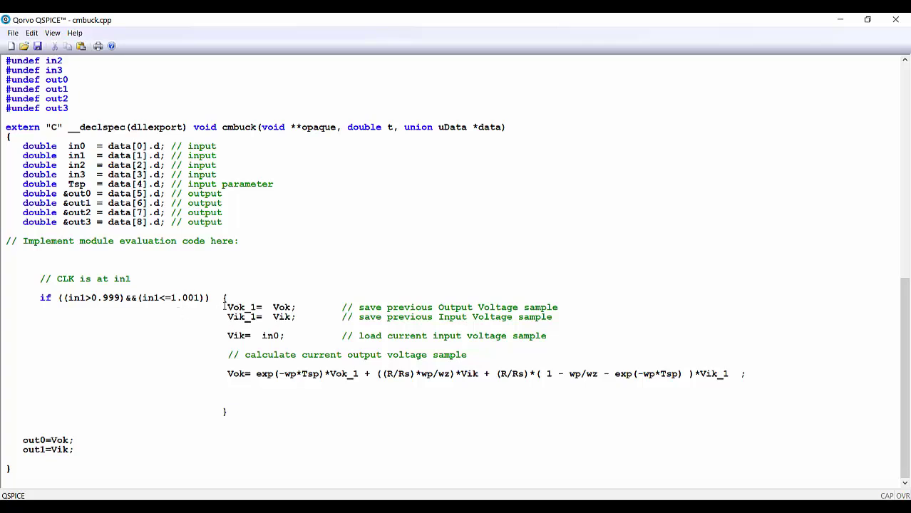
- Examine the sample saving, input loading, output voltage equation and output assignments in the cmbuck code, and return to the schematic
{"action": "left_click_drag", "start_coordinate": [227, 307], "coordinate": [296, 317]}
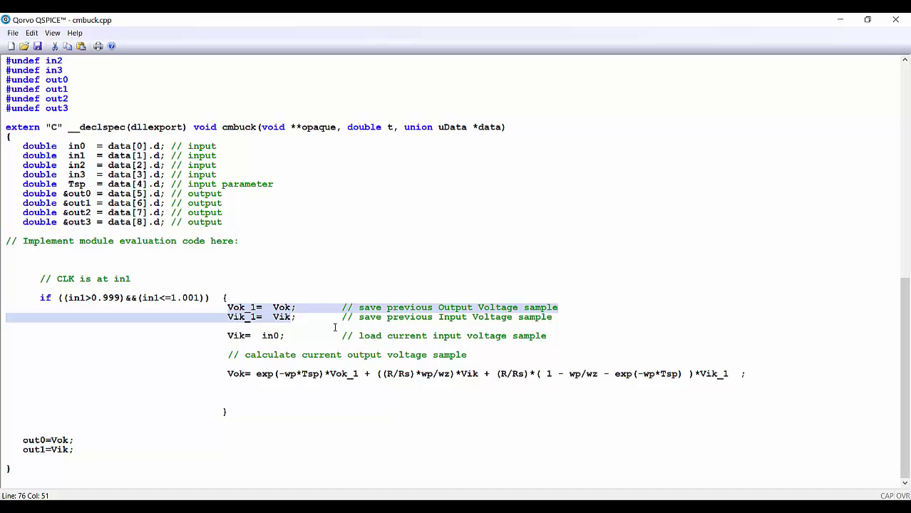
{"action": "left_click_drag", "start_coordinate": [227, 336], "coordinate": [291, 336]}
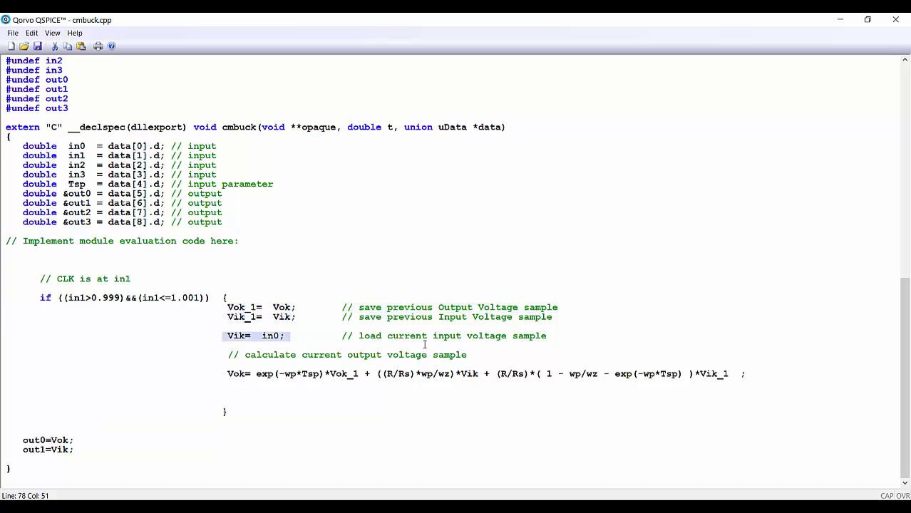
{"action": "left_click", "coordinate": [226, 373]}
{"action": "key", "text": "shift+Down"}
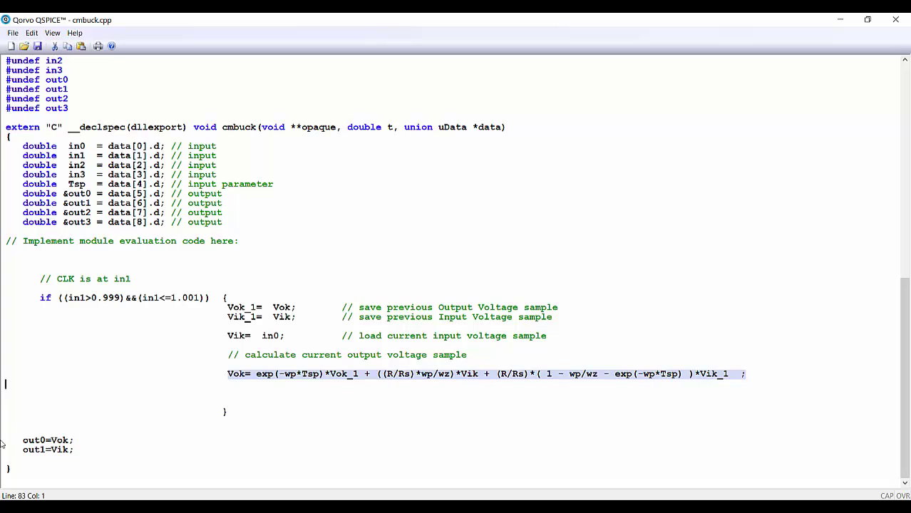
{"action": "left_click_drag", "start_coordinate": [23, 440], "coordinate": [70, 449]}
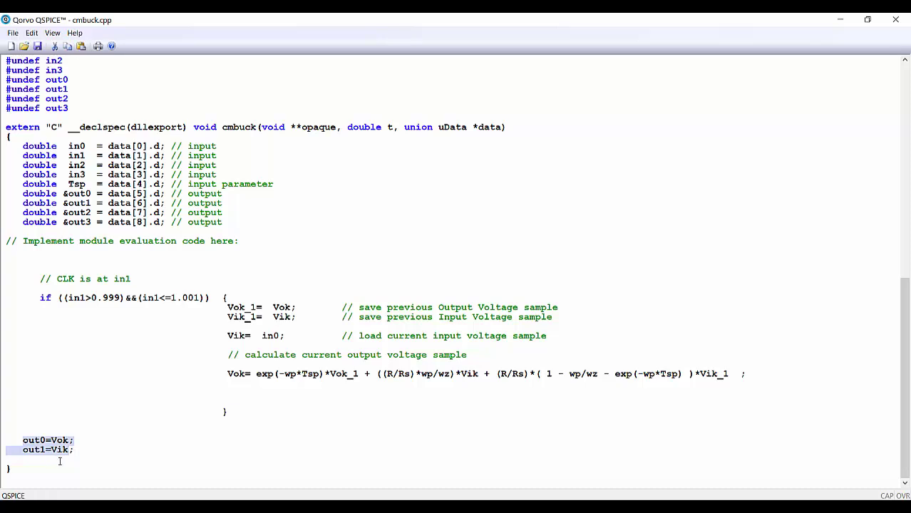
{"action": "left_click", "coordinate": [840, 20]}
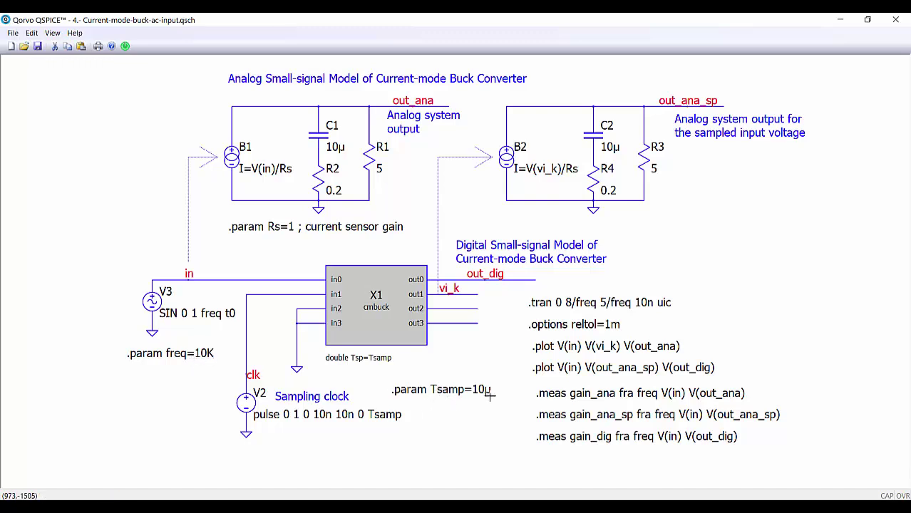
- Run the current-mode buck AC input simulation and move the V(out_ana) trace into the plot pane with V(out_dig) and V(out_ana_sp)
{"action": "left_click", "coordinate": [124, 47]}
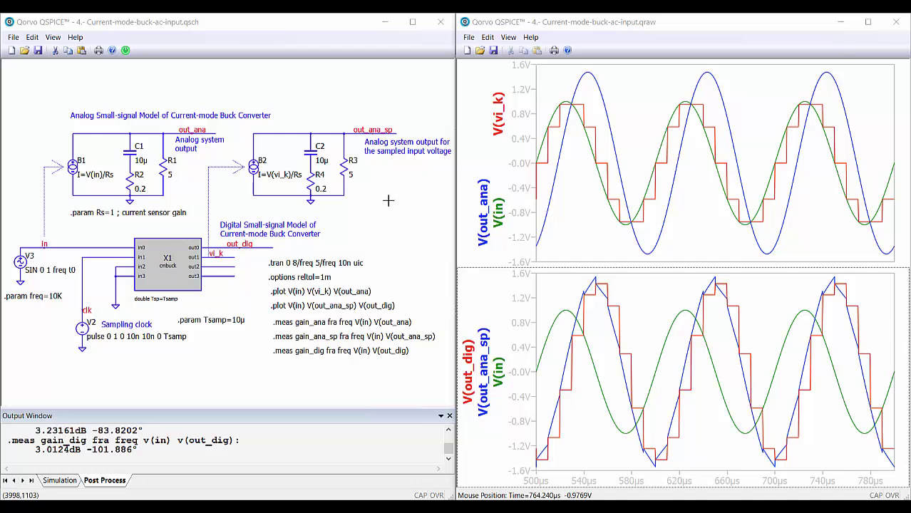
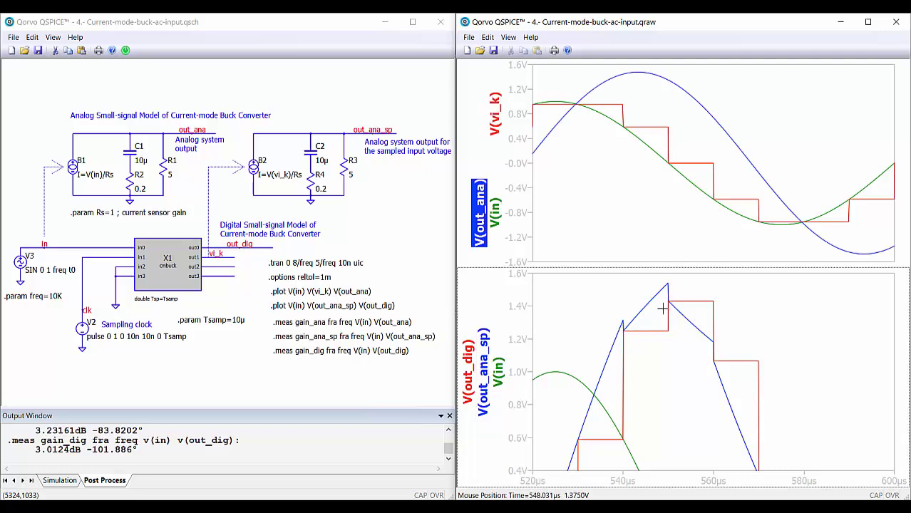
{"action": "right_click", "coordinate": [711, 360]}
{"action": "left_click", "coordinate": [734, 366]}
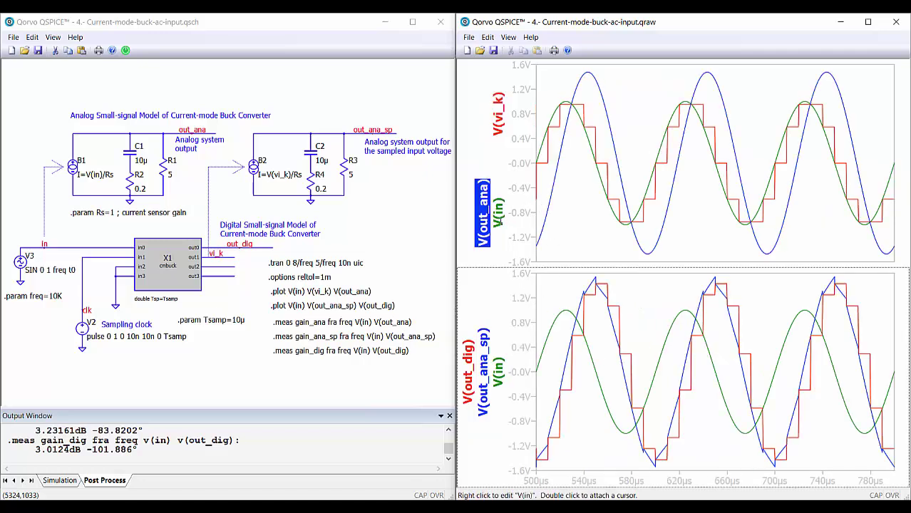
{"action": "left_click_drag", "start_coordinate": [482, 209], "coordinate": [502, 334]}
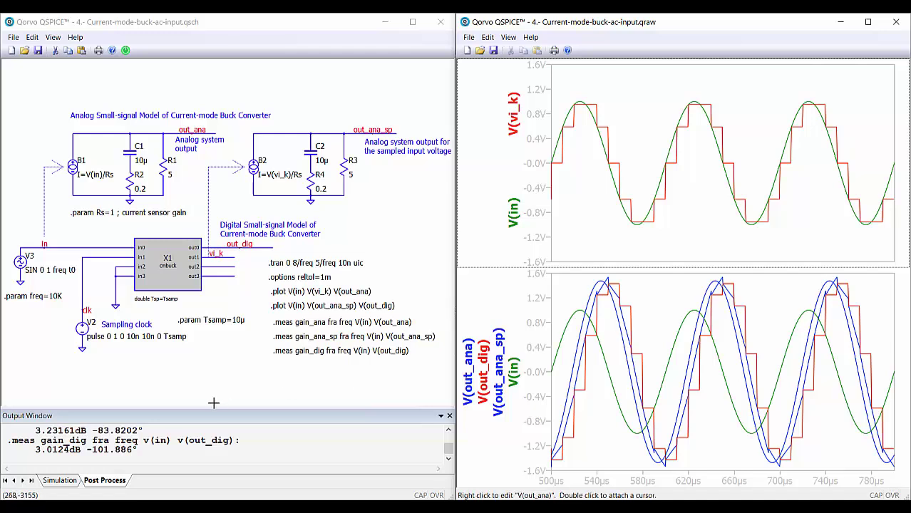
- Enlarge the simulation output listing and compare the gain and phase of the analog, sampled analog and digital measurements
{"action": "left_click", "coordinate": [309, 324]}
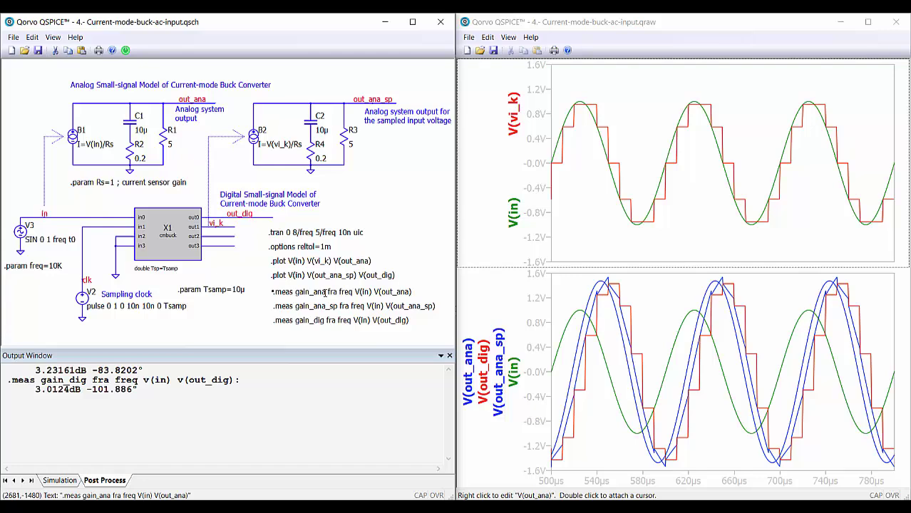
{"action": "left_click", "coordinate": [286, 400]}
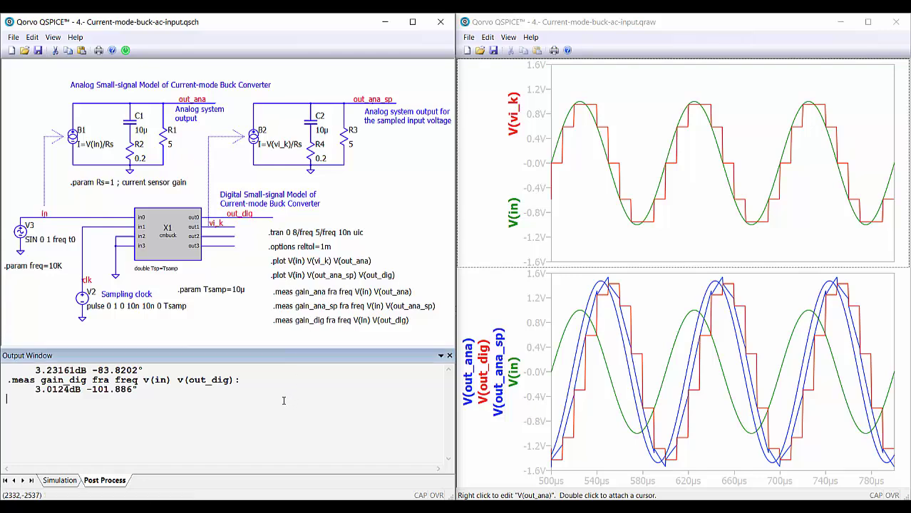
{"action": "scroll", "coordinate": [160, 386], "scroll_direction": "up", "scroll_amount": 1}
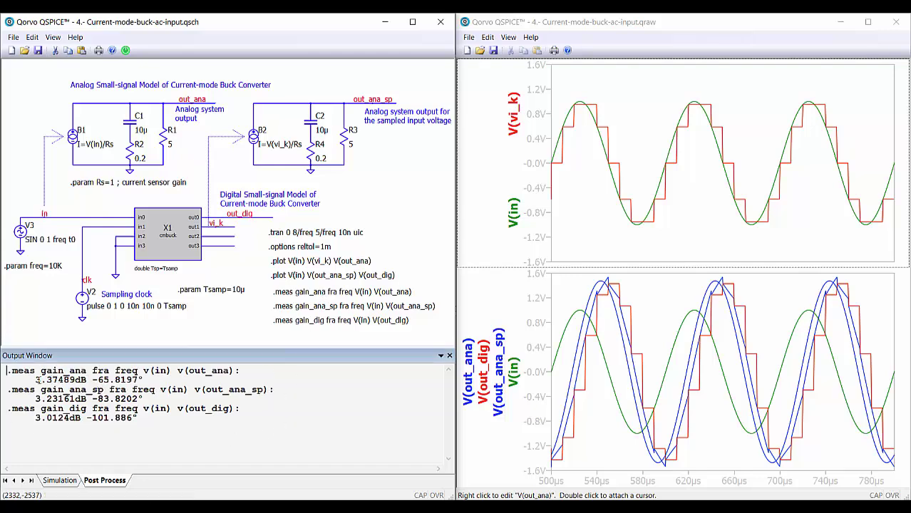
{"action": "left_click_drag", "start_coordinate": [40, 380], "coordinate": [87, 421]}
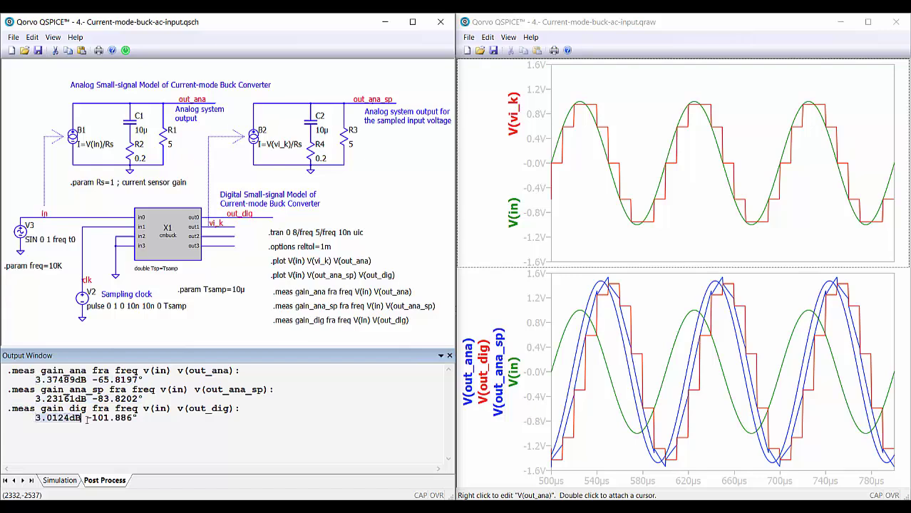
{"action": "left_click", "coordinate": [99, 378]}
{"action": "left_click_drag", "start_coordinate": [92, 399], "coordinate": [136, 399]}
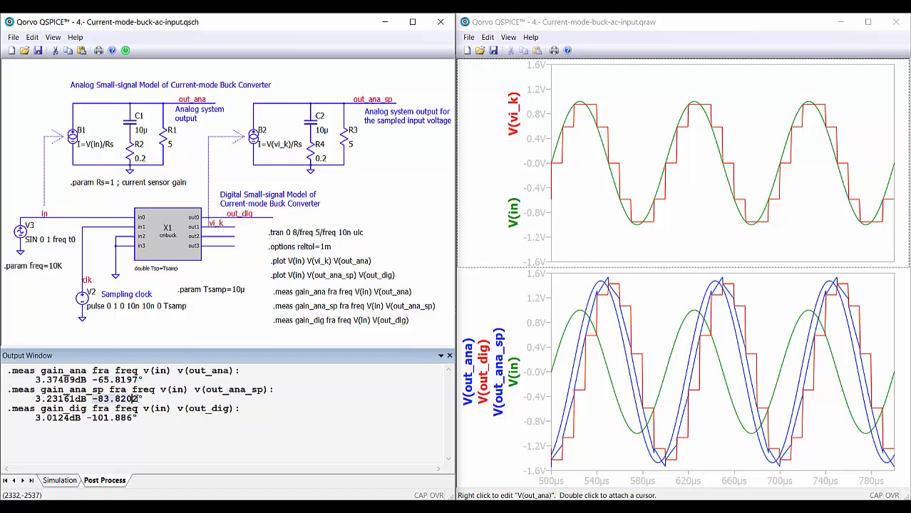
{"action": "left_click_drag", "start_coordinate": [91, 419], "coordinate": [121, 419]}
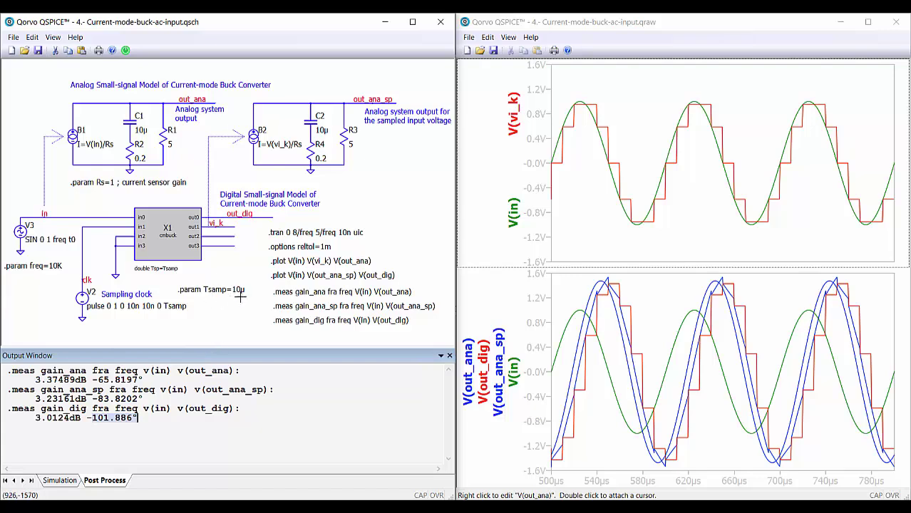
- Set the sampling period parameter Tsamp to 1µ and rerun the simulation
{"action": "left_click", "coordinate": [239, 290]}
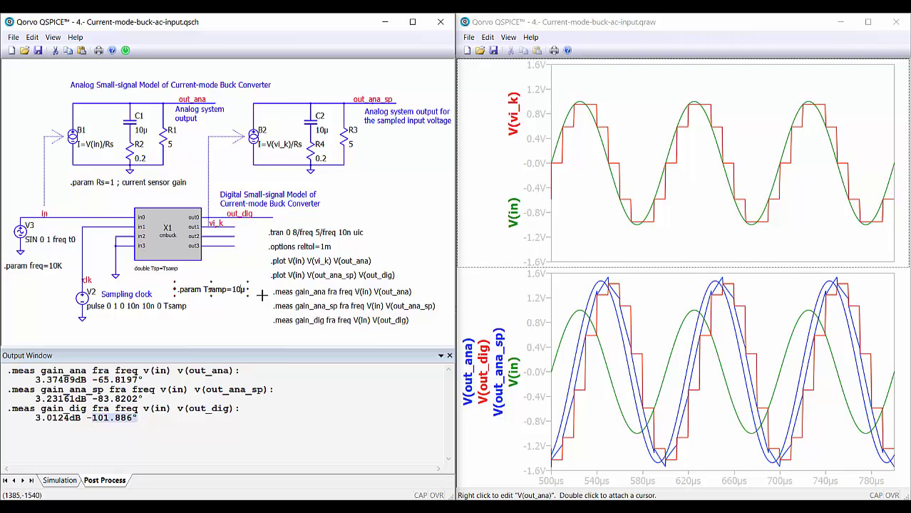
{"action": "double_click", "coordinate": [261, 294]}
{"action": "type", "text": "1µ"}
{"action": "left_click", "coordinate": [218, 334]}
{"action": "left_click", "coordinate": [126, 51]}
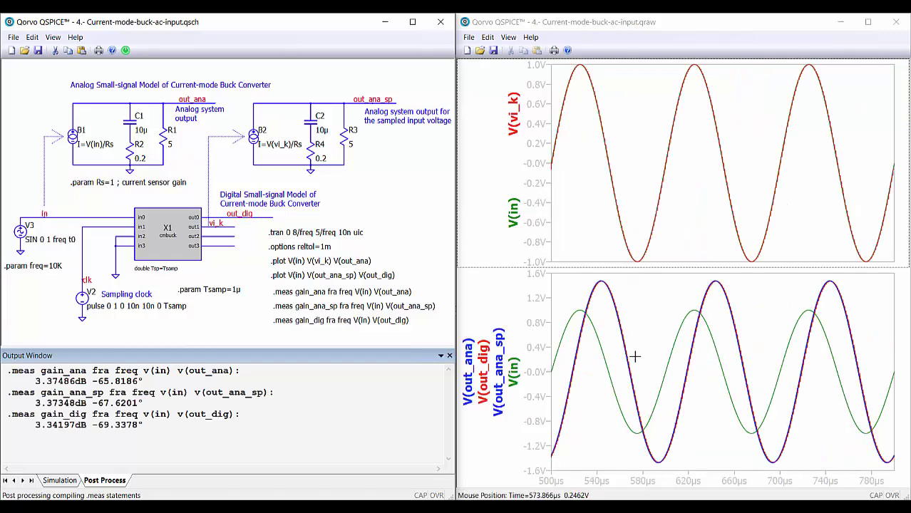
- Inspect the first output peak up close to compare the analog and digital waveforms, and restore the full plot range
{"action": "left_click_drag", "start_coordinate": [580, 286], "coordinate": [629, 335]}
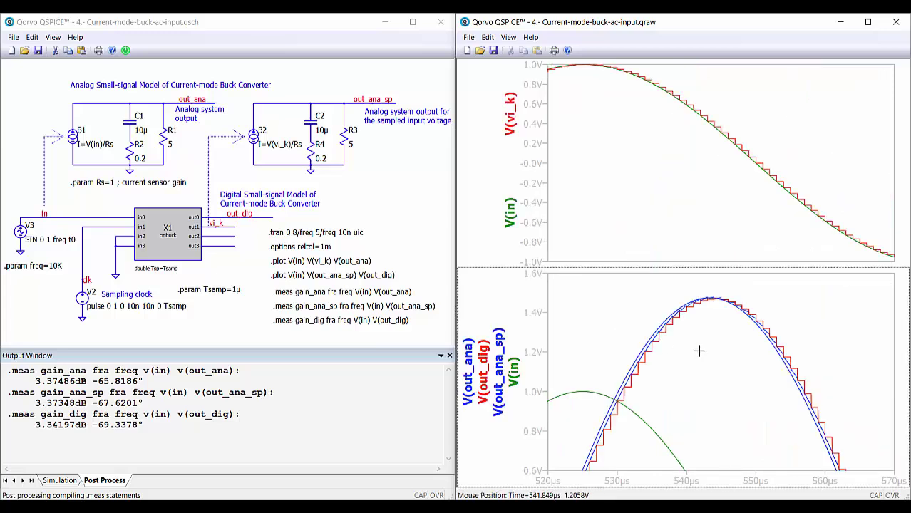
{"action": "right_click", "coordinate": [616, 331]}
{"action": "left_click", "coordinate": [654, 338]}
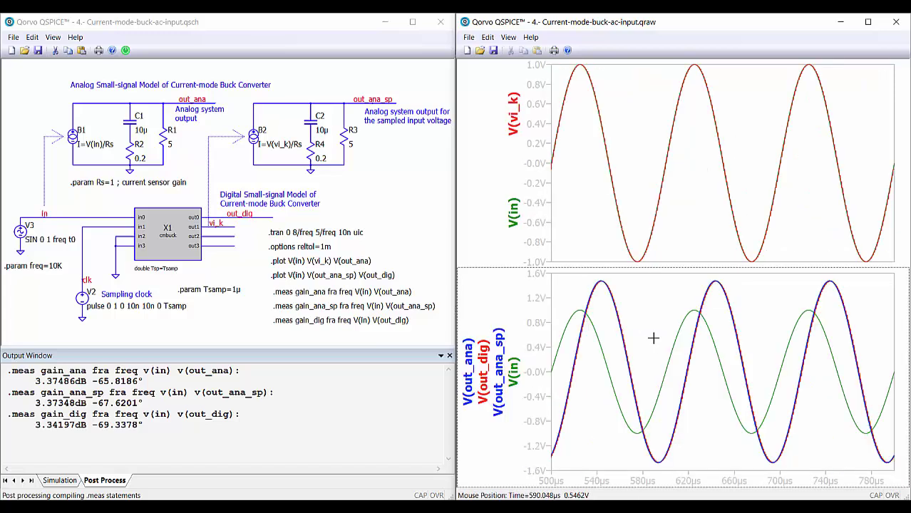
- Set the input frequency parameter freq to 1K and rerun the simulation
{"action": "left_click", "coordinate": [52, 265]}
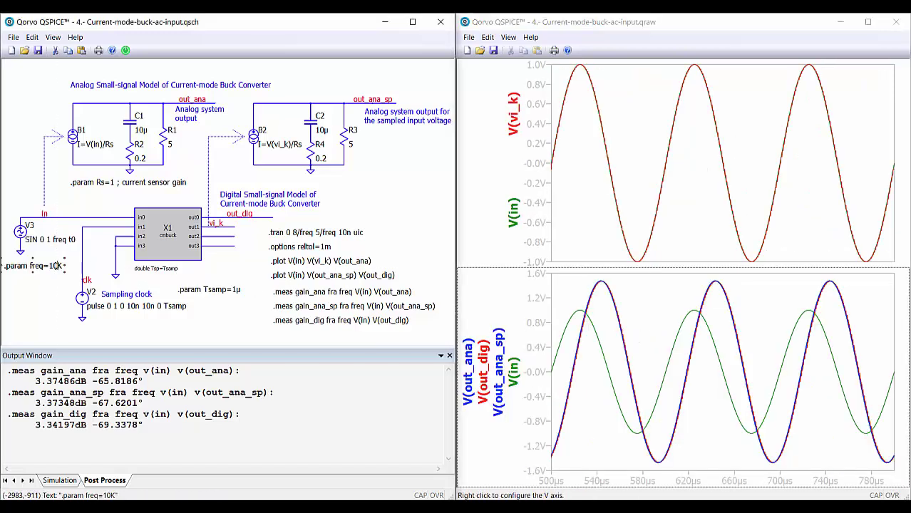
{"action": "double_click", "coordinate": [64, 267]}
{"action": "key", "text": "Left"}
{"action": "key", "text": "BackSpace"}
{"action": "key", "text": "Return"}
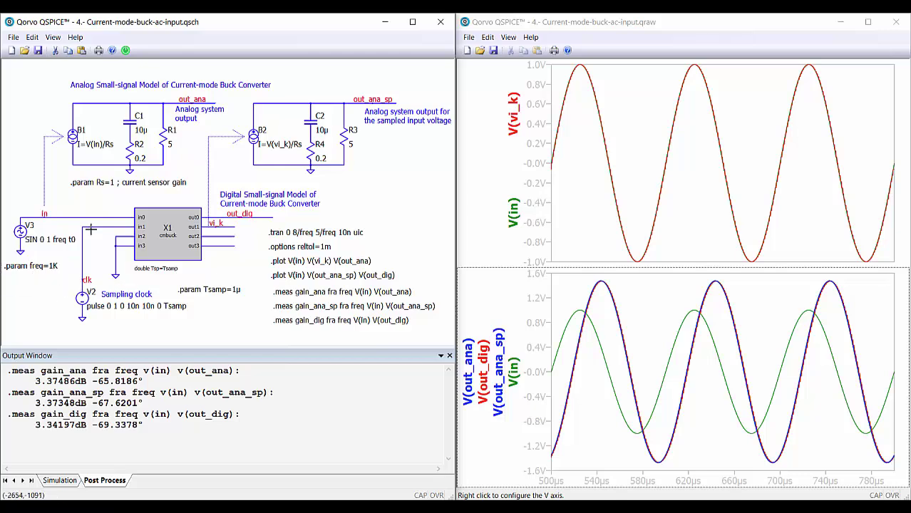
{"action": "left_click", "coordinate": [126, 49]}
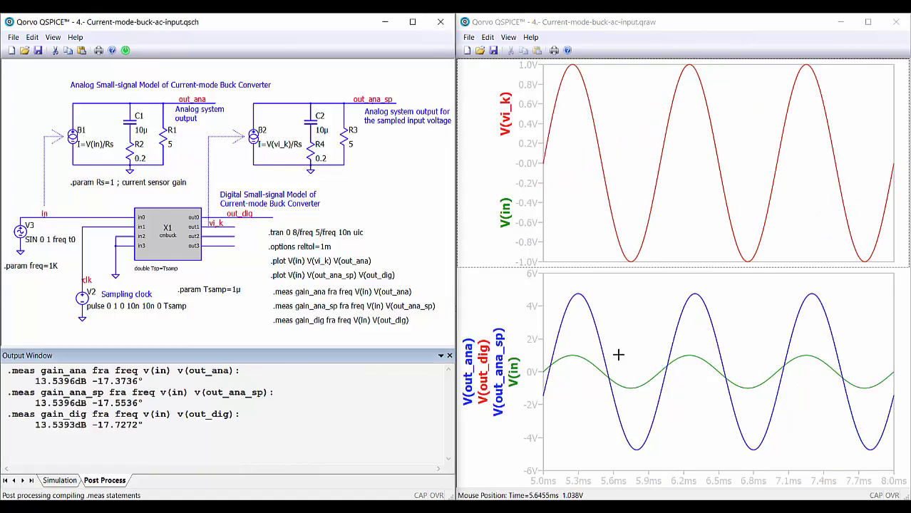
- Set the sampling period parameter Tsamp to 10µ and simulate the circuit again
{"action": "left_click", "coordinate": [234, 290]}
{"action": "type", "text": "0"}
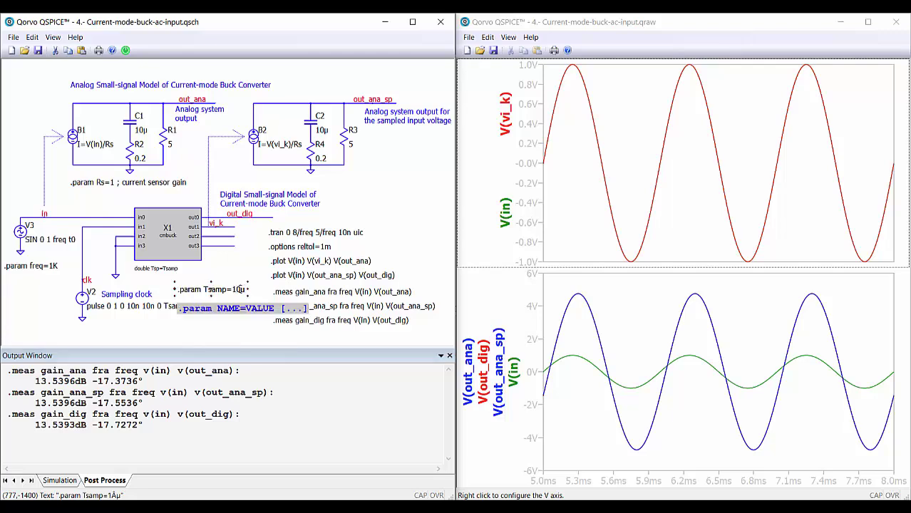
{"action": "left_click", "coordinate": [232, 327]}
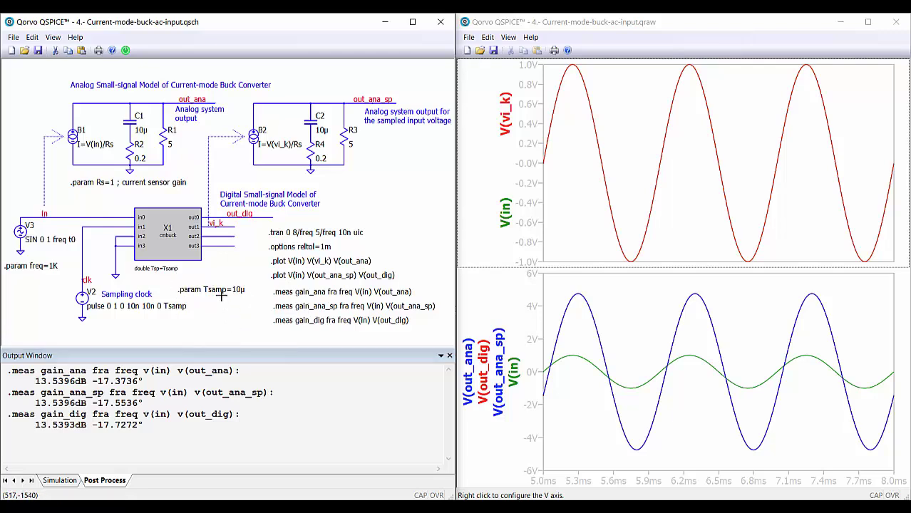
{"action": "left_click", "coordinate": [126, 49]}
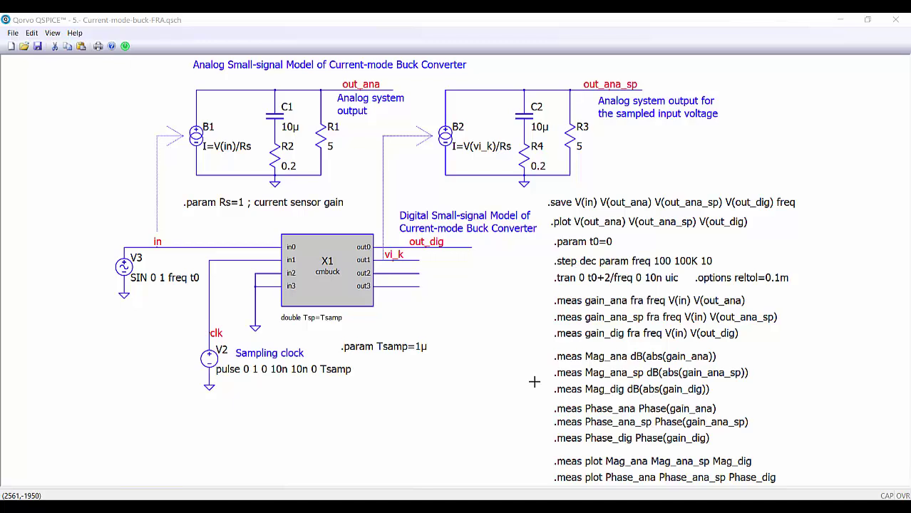
- Run the frequency-stepped simulation of the Current-mode-buck-FRA schematic and enlarge its output listing
{"action": "left_click", "coordinate": [125, 46]}
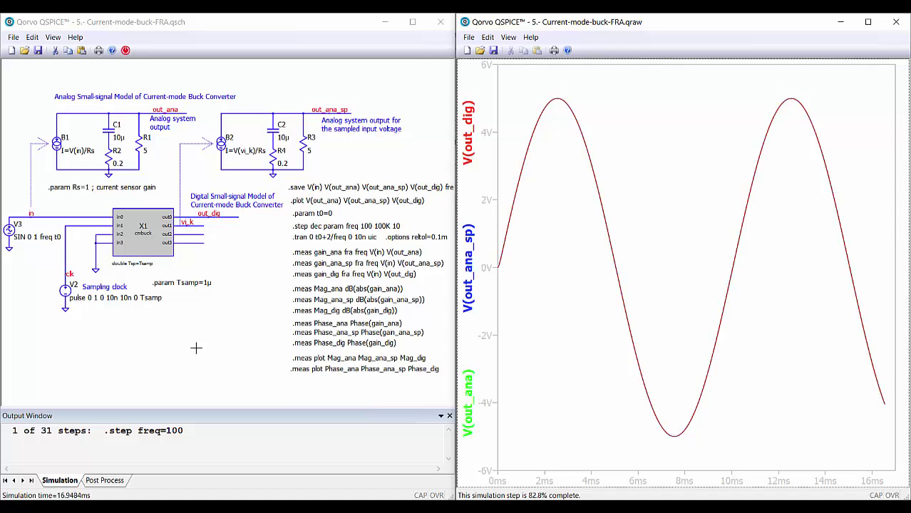
{"action": "left_click_drag", "start_coordinate": [258, 310], "coordinate": [225, 310]}
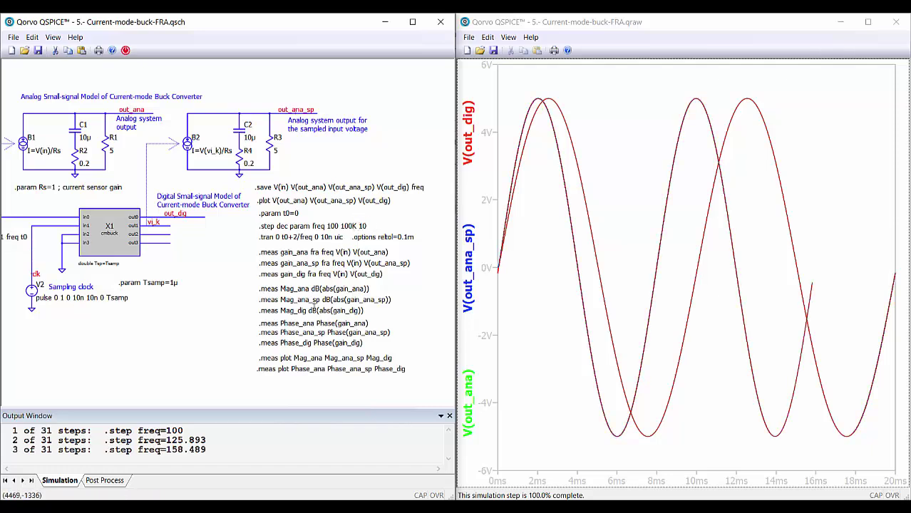
{"action": "left_click_drag", "start_coordinate": [229, 407], "coordinate": [227, 378]}
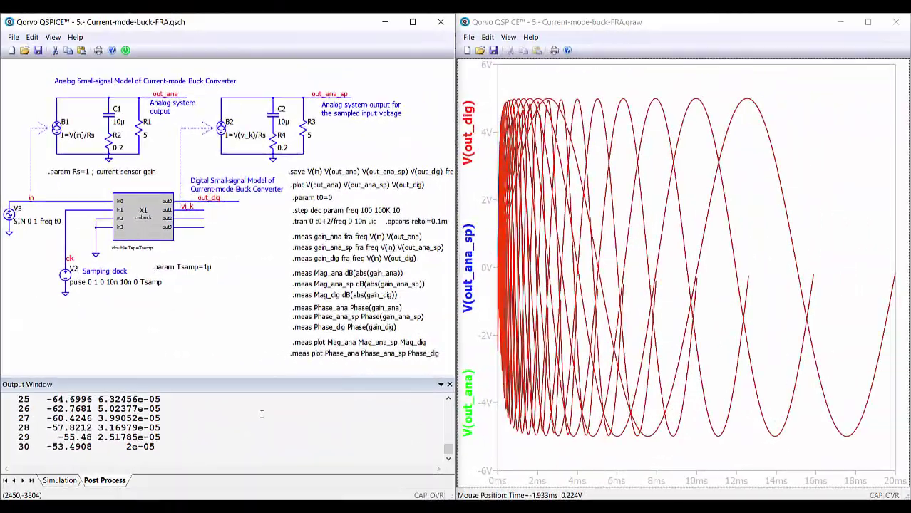
- Examine the stepped gain, magnitude and phase measurement listings, and bring up the magnitude and phase plots versus frequency
{"action": "left_click", "coordinate": [241, 417]}
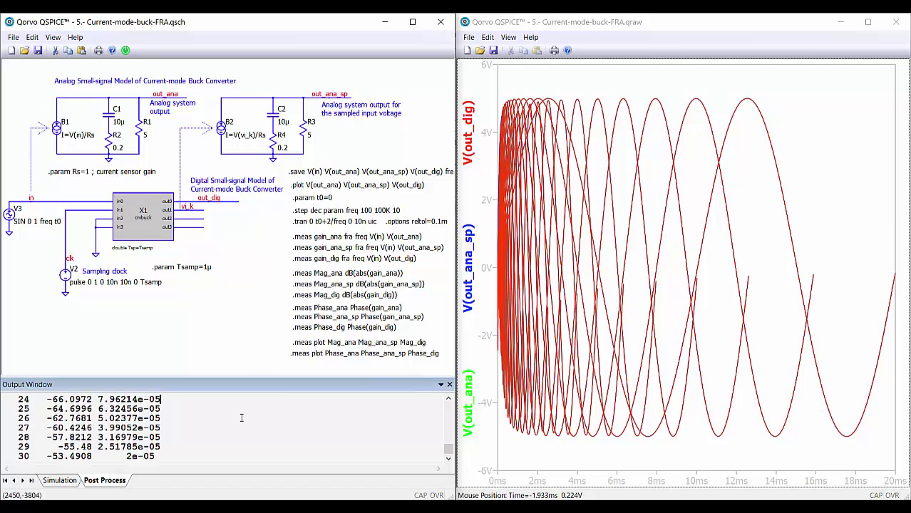
{"action": "key", "text": "Up"}
{"action": "key", "text": "Up"}
{"action": "key", "text": "Up"}
{"action": "key", "text": "Up"}
{"action": "key", "text": "Up"}
{"action": "key", "text": "Up"}
{"action": "key", "text": "Up"}
{"action": "key", "text": "Up"}
{"action": "key", "text": "Up"}
{"action": "key", "text": "Up"}
{"action": "key", "text": "Up"}
{"action": "key", "text": "Up"}
{"action": "key", "text": "Up"}
{"action": "key", "text": "Up"}
{"action": "key", "text": "Up"}
{"action": "key", "text": "Up"}
{"action": "key", "text": "Up"}
{"action": "key", "text": "Up"}
{"action": "key", "text": "Up"}
{"action": "key", "text": "Up"}
{"action": "key", "text": "Up"}
{"action": "key", "text": "Up"}
{"action": "key", "text": "Up"}
{"action": "key", "text": "Up"}
{"action": "key", "text": "Up"}
{"action": "key", "text": "Up"}
{"action": "key", "text": "Up"}
{"action": "key", "text": "Up"}
{"action": "key", "text": "Up"}
{"action": "key", "text": "Up"}
{"action": "key", "text": "Up"}
{"action": "key", "text": "Up"}
{"action": "key", "text": "Up"}
{"action": "key", "text": "Up"}
{"action": "key", "text": "Up"}
{"action": "key", "text": "Up"}
{"action": "key", "text": "Up"}
{"action": "key", "text": "Up"}
{"action": "key", "text": "Up"}
{"action": "key", "text": "Up"}
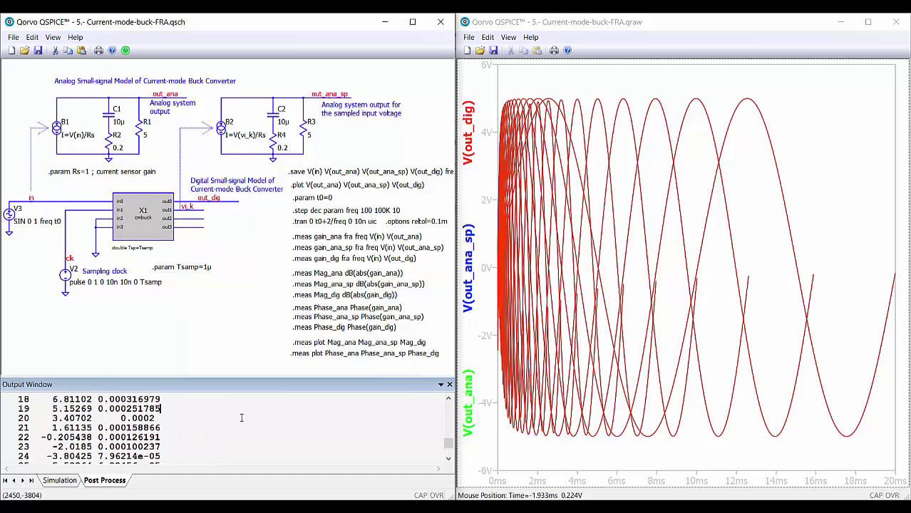
{"action": "key", "text": "Up"}
{"action": "key", "text": "Up"}
{"action": "key", "text": "Up"}
{"action": "key", "text": "Up"}
{"action": "key", "text": "Up"}
{"action": "key", "text": "Up"}
{"action": "key", "text": "Up"}
{"action": "key", "text": "Up"}
{"action": "key", "text": "Up"}
{"action": "key", "text": "Up"}
{"action": "key", "text": "Up"}
{"action": "key", "text": "Up"}
{"action": "key", "text": "Up"}
{"action": "key", "text": "Up"}
{"action": "key", "text": "Up"}
{"action": "key", "text": "Up"}
{"action": "key", "text": "Up"}
{"action": "key", "text": "Up"}
{"action": "key", "text": "Up"}
{"action": "key", "text": "Up"}
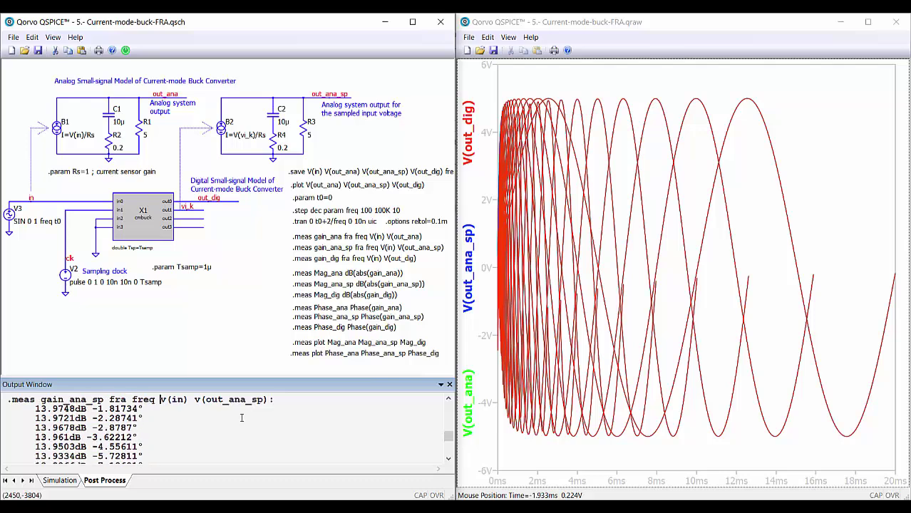
{"action": "key", "text": "Up"}
{"action": "key", "text": "Up"}
{"action": "key", "text": "Up"}
{"action": "key", "text": "Up"}
{"action": "key", "text": "Up"}
{"action": "key", "text": "Up"}
{"action": "key", "text": "Up"}
{"action": "key", "text": "Up"}
{"action": "key", "text": "Up"}
{"action": "key", "text": "Up"}
{"action": "key", "text": "Up"}
{"action": "key", "text": "Up"}
{"action": "key", "text": "Up"}
{"action": "key", "text": "Up"}
{"action": "key", "text": "Up"}
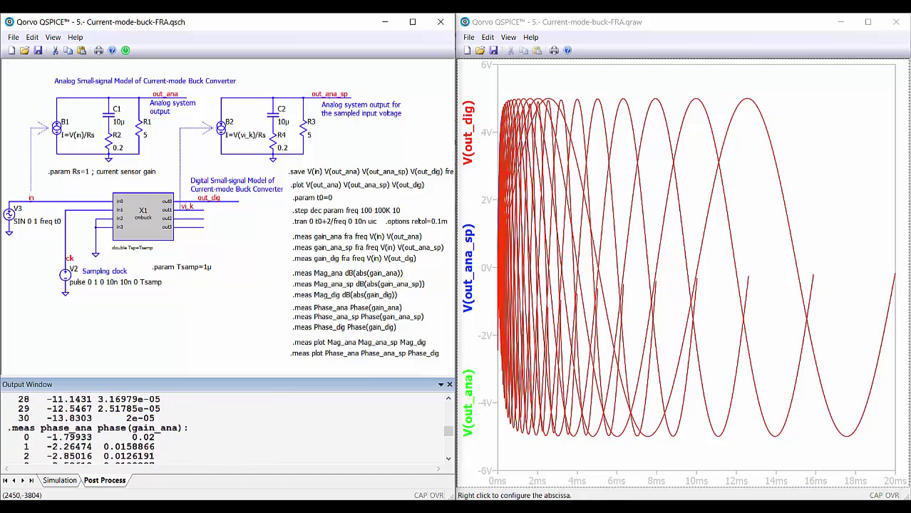
{"action": "left_click", "coordinate": [636, 185]}
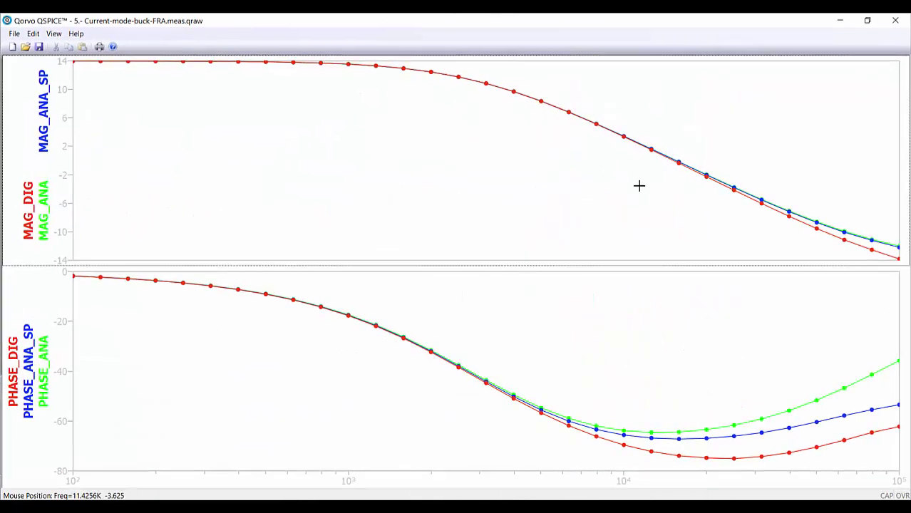